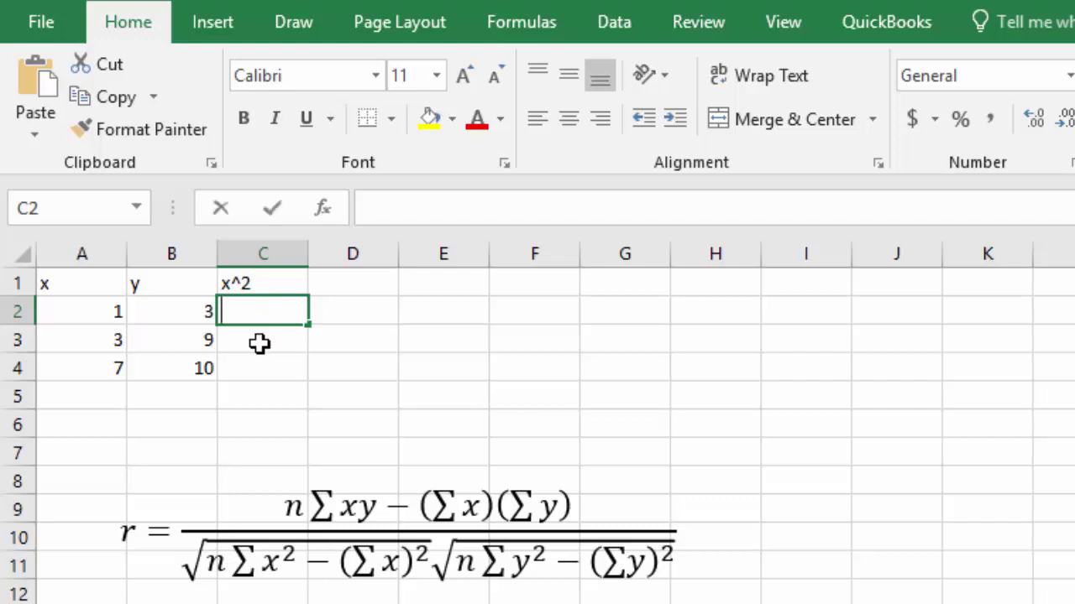
Step: Enter the formula =A2^2 in cell C2 to square the first x value
click(71, 312)
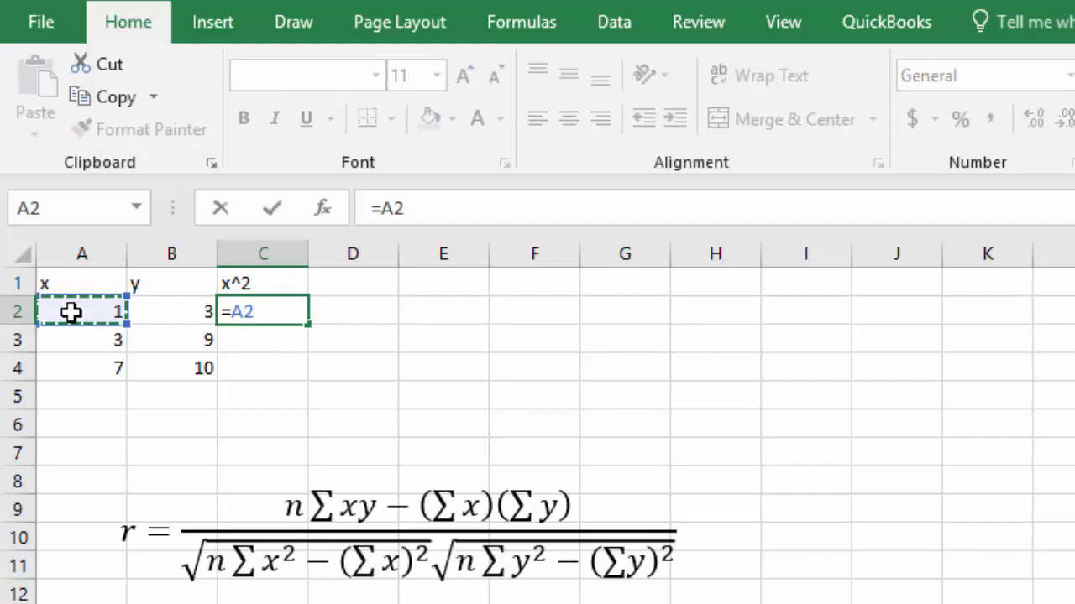
text(^2)
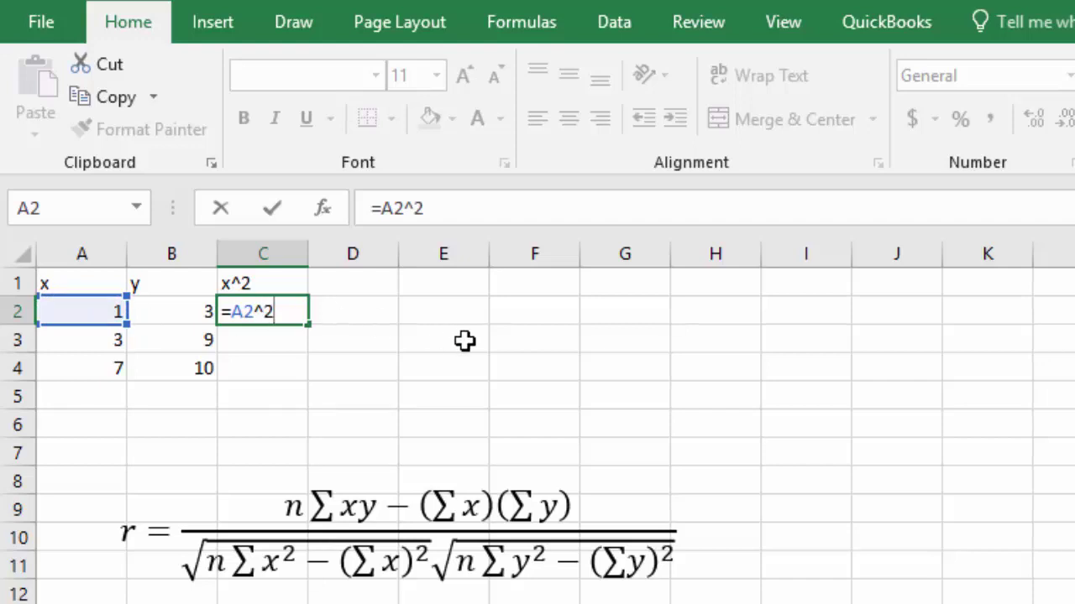
key(Return)
Step: Add the header y^2 in D1 and enter the formula =B2^2 in D2
click(342, 284)
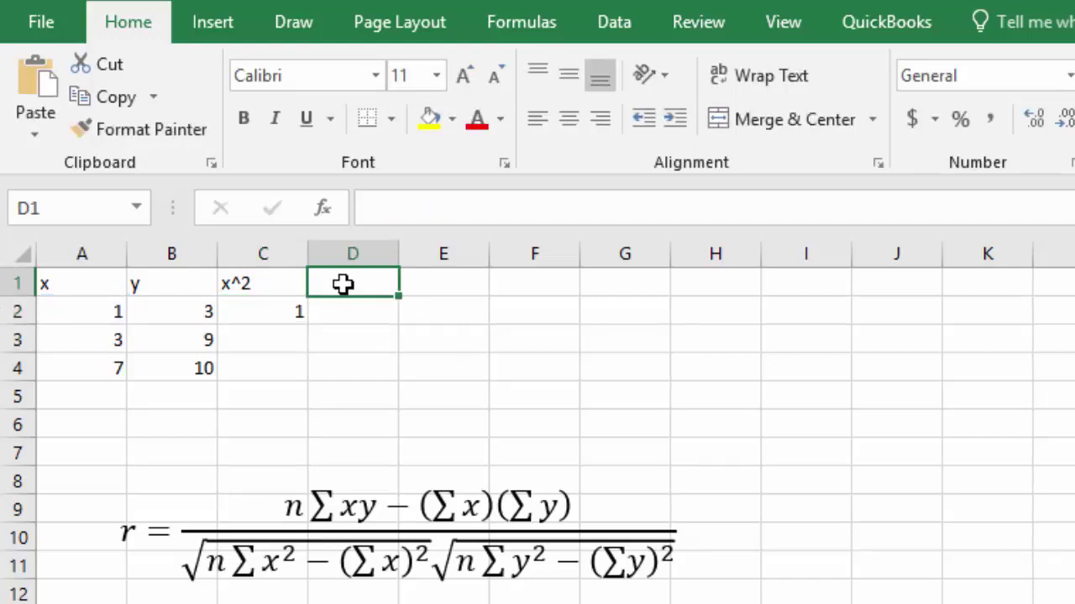
text(y^2)
key(Return)
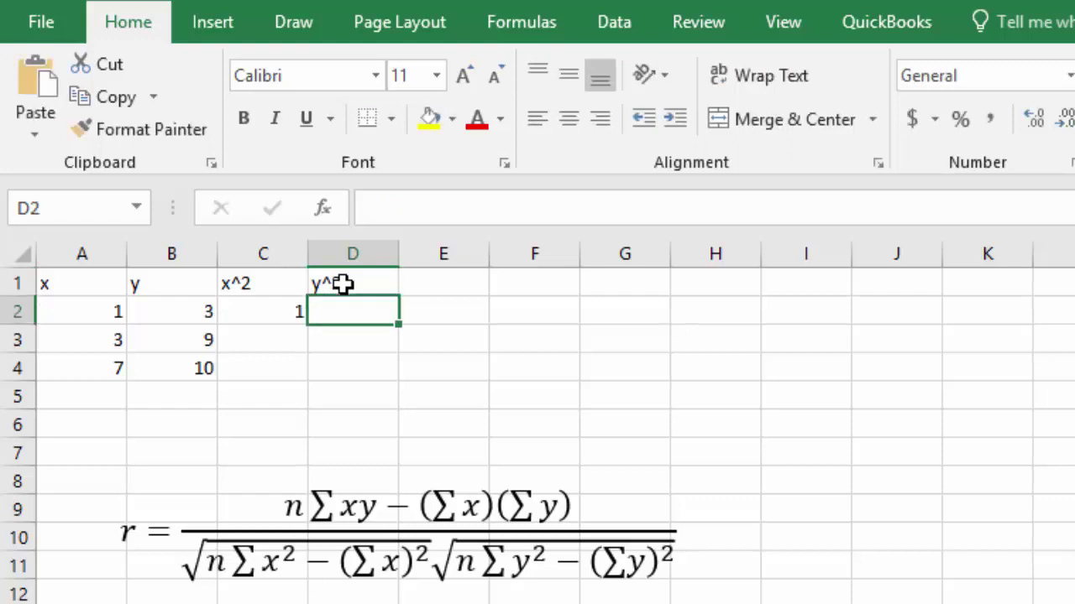
text(=)
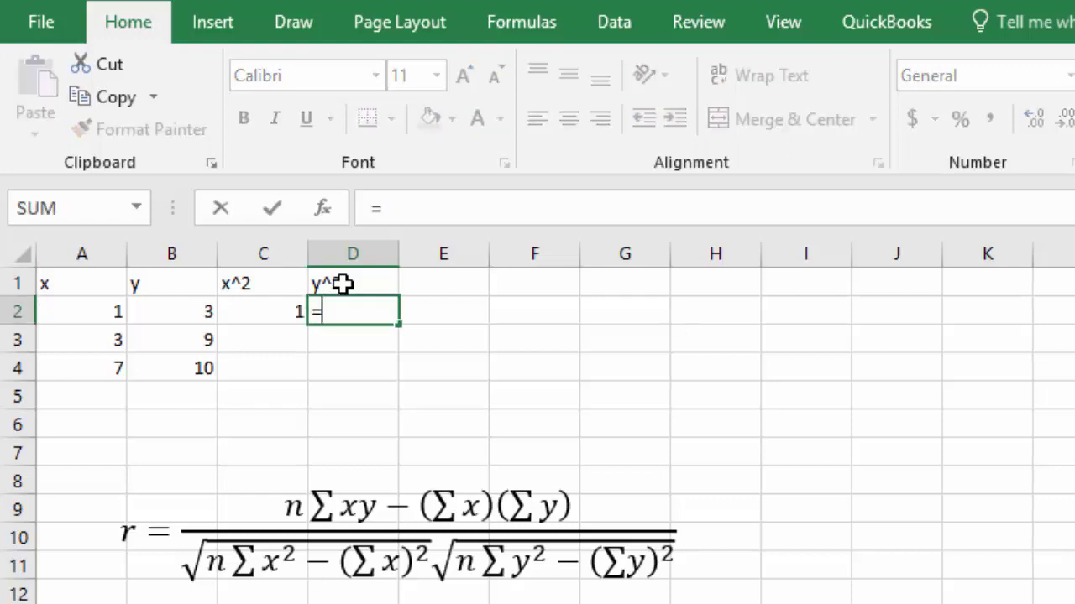
click(181, 312)
text(^2)
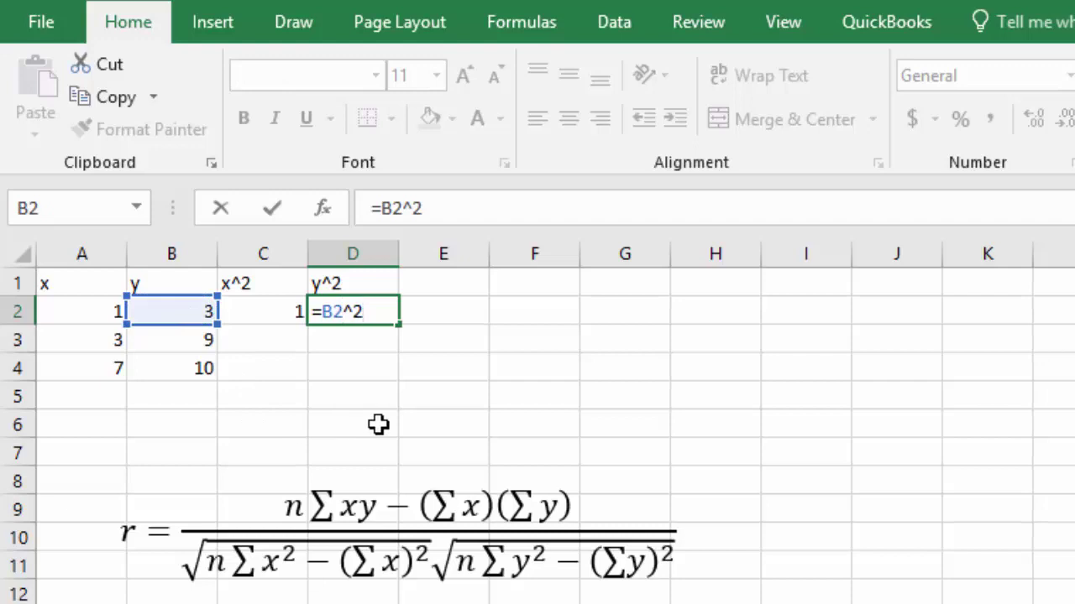
key(Return)
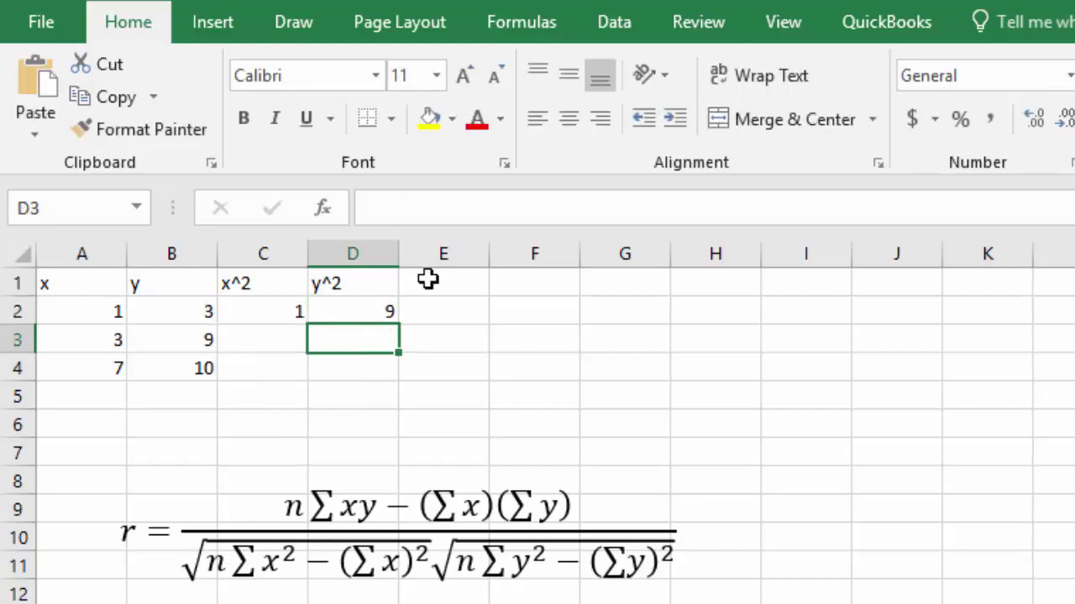
Step: Add the header xy in E1 and enter the product formula =A2*B2 in E2
click(430, 281)
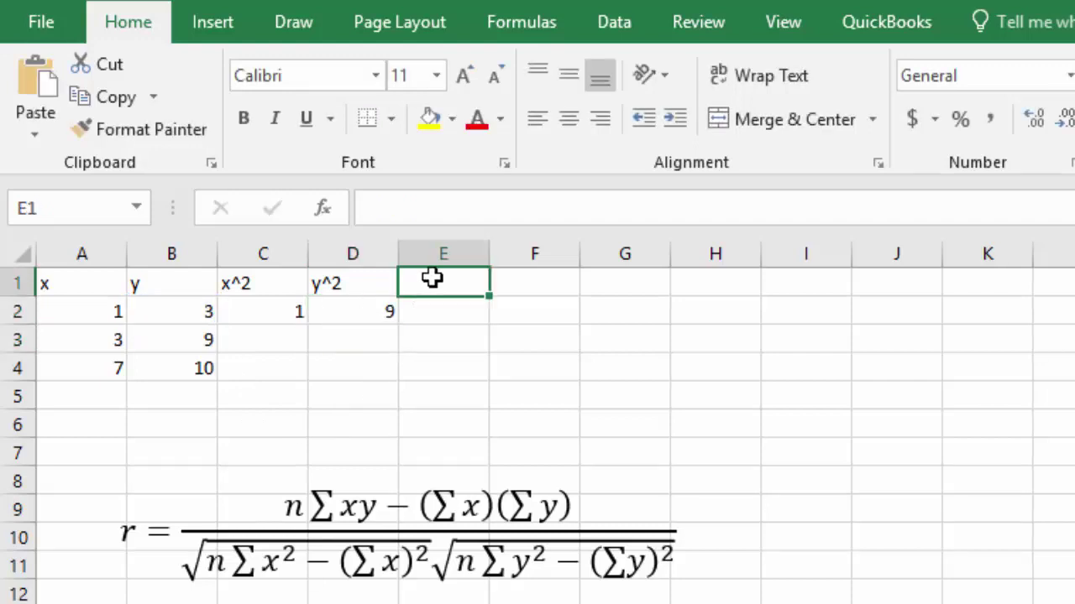
text(xy)
key(Return)
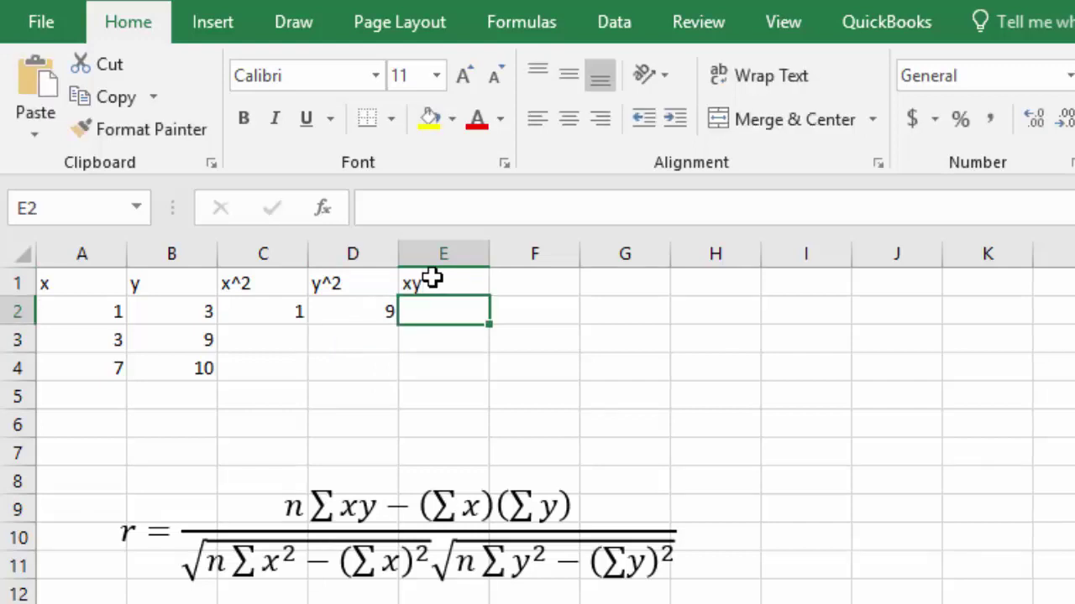
text(=)
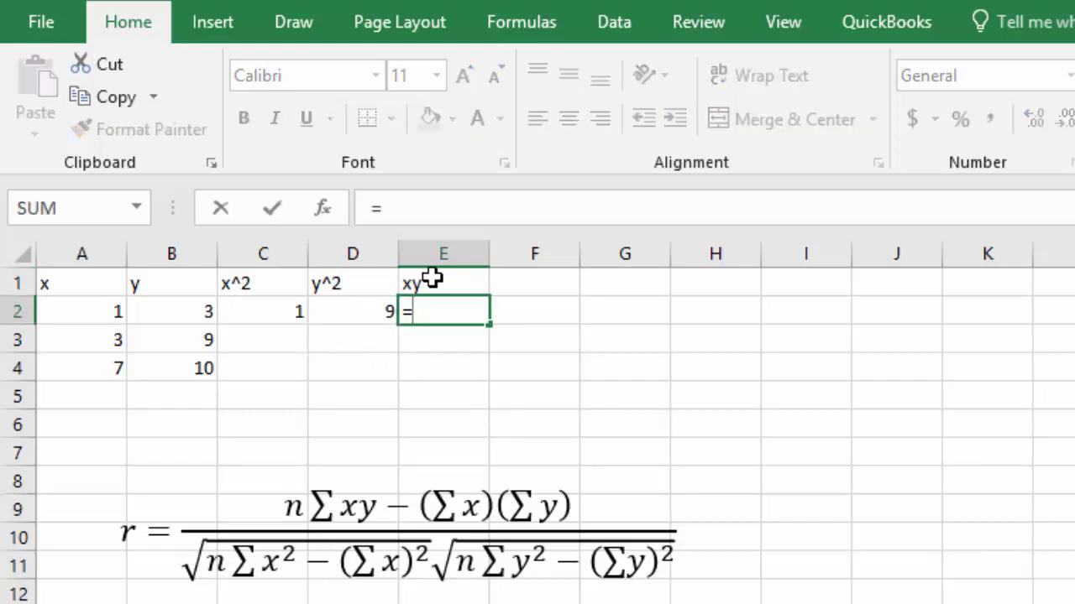
click(78, 312)
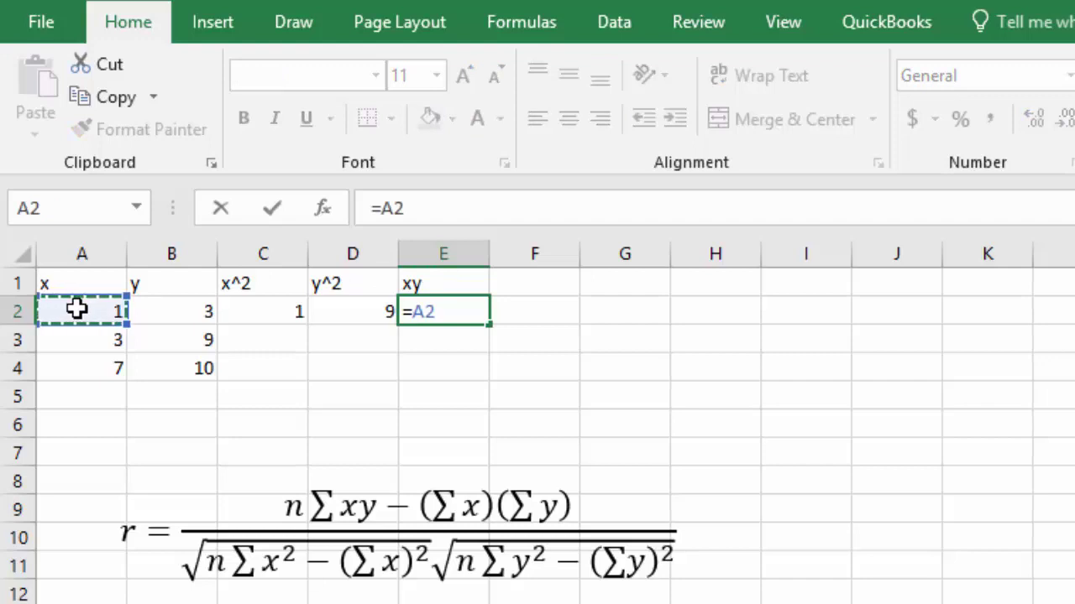
text(*)
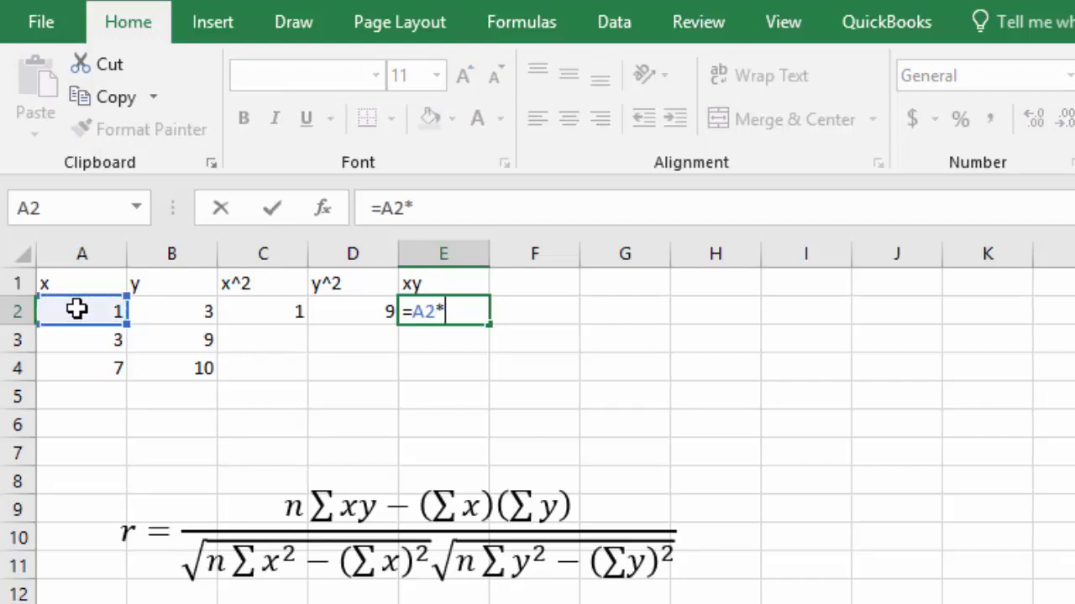
click(168, 311)
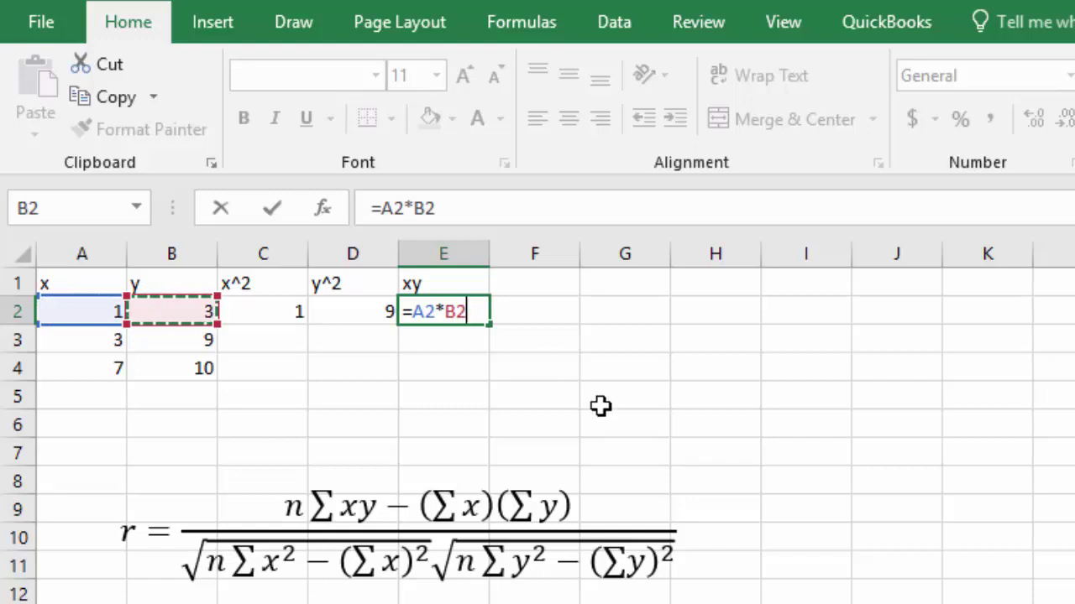
key(Return)
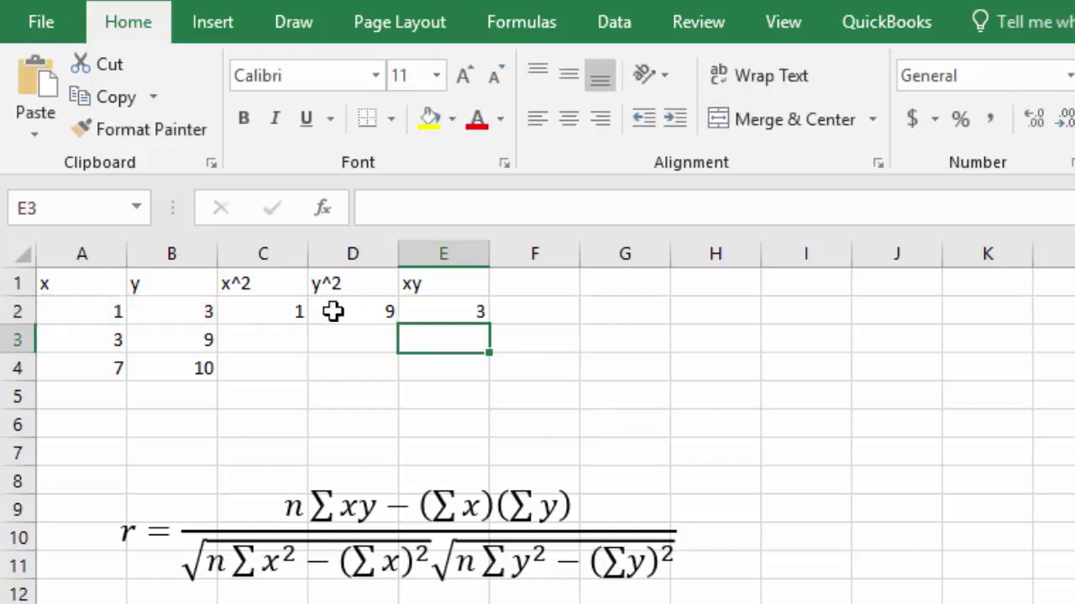
Step: Fill the formulas in C2:E2 down through row 4
drag(254, 312, 445, 313)
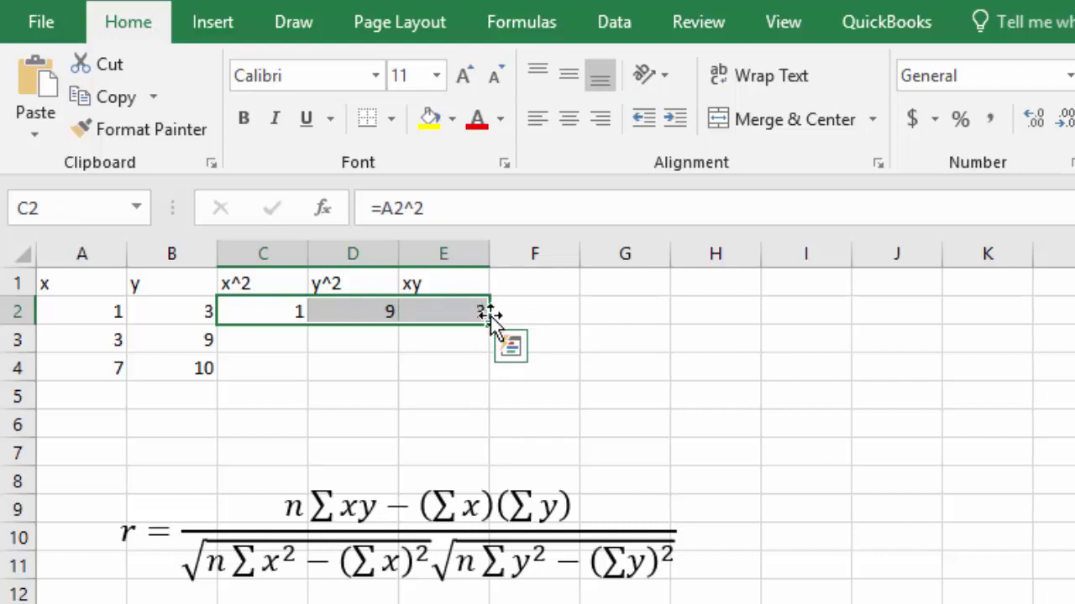
drag(488, 325, 479, 384)
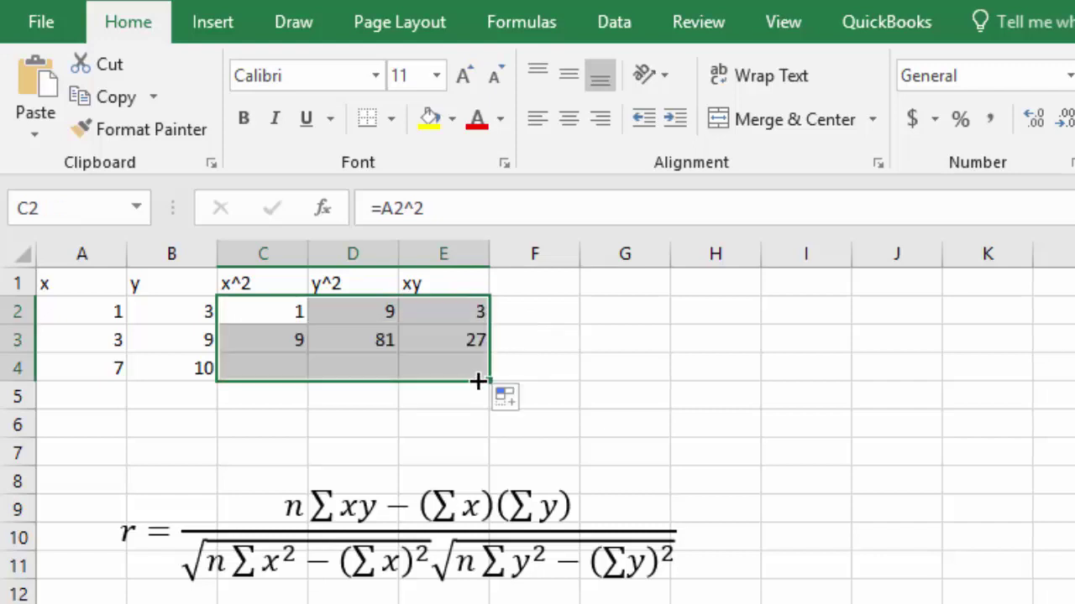
Step: Total the x values in cell A6 with a SUM of A2:A4
click(76, 423)
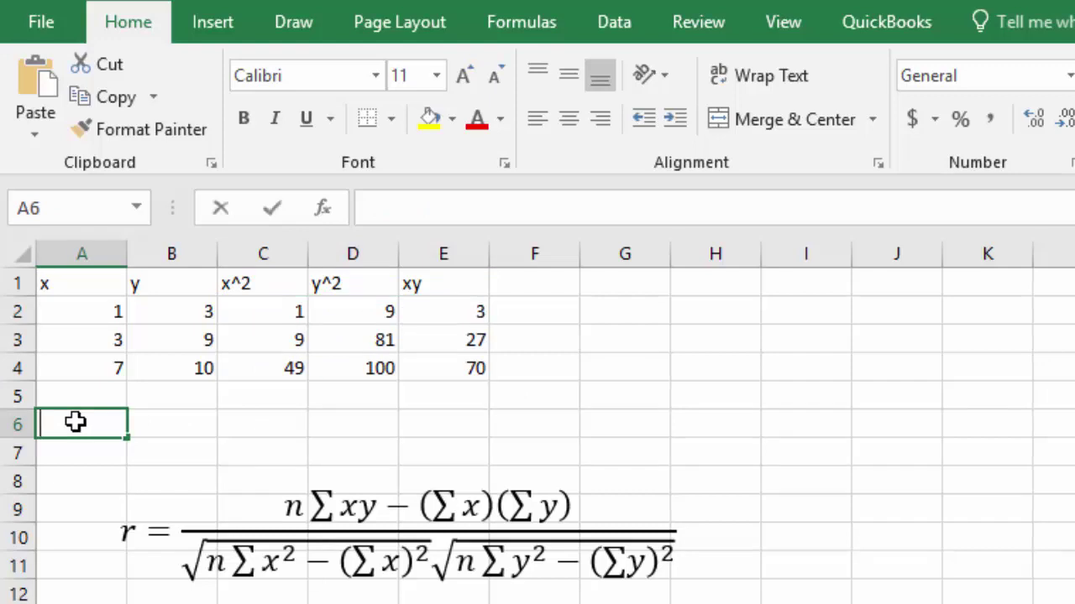
text(=sum)
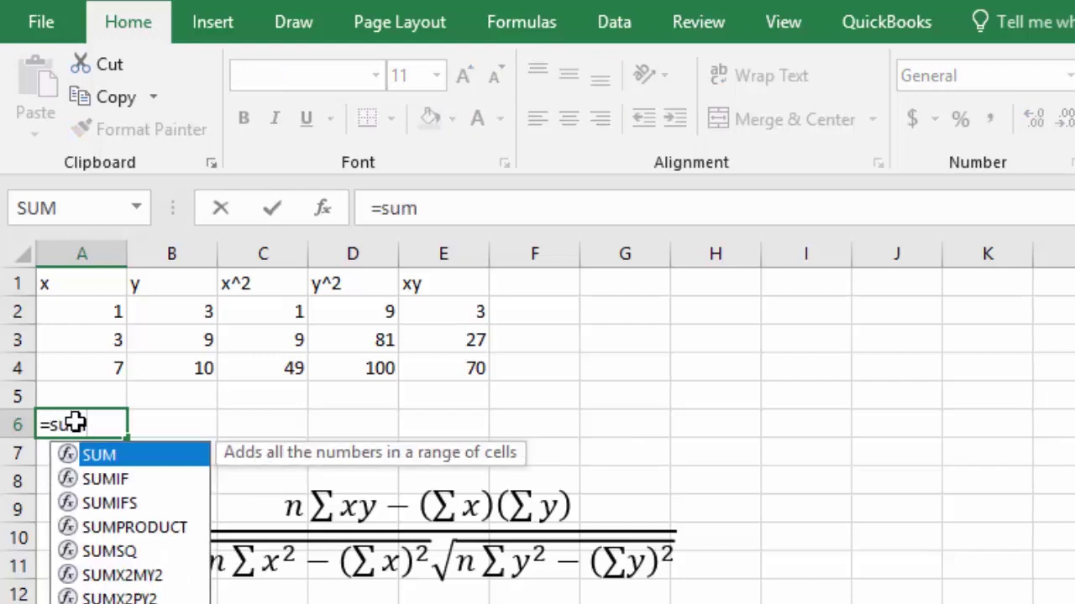
text(()
click(87, 313)
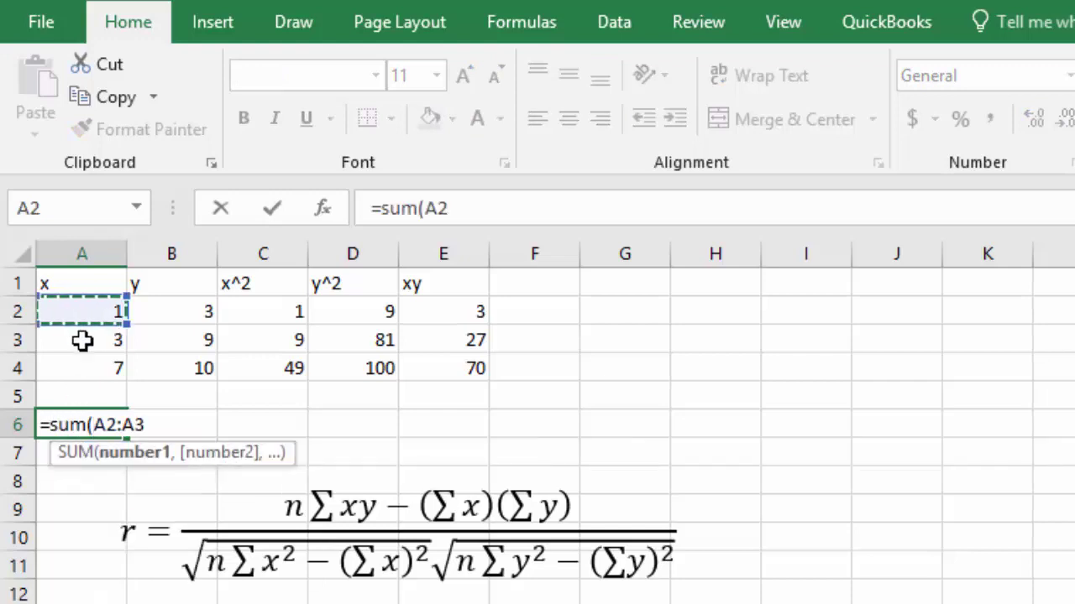
drag(84, 334, 77, 363)
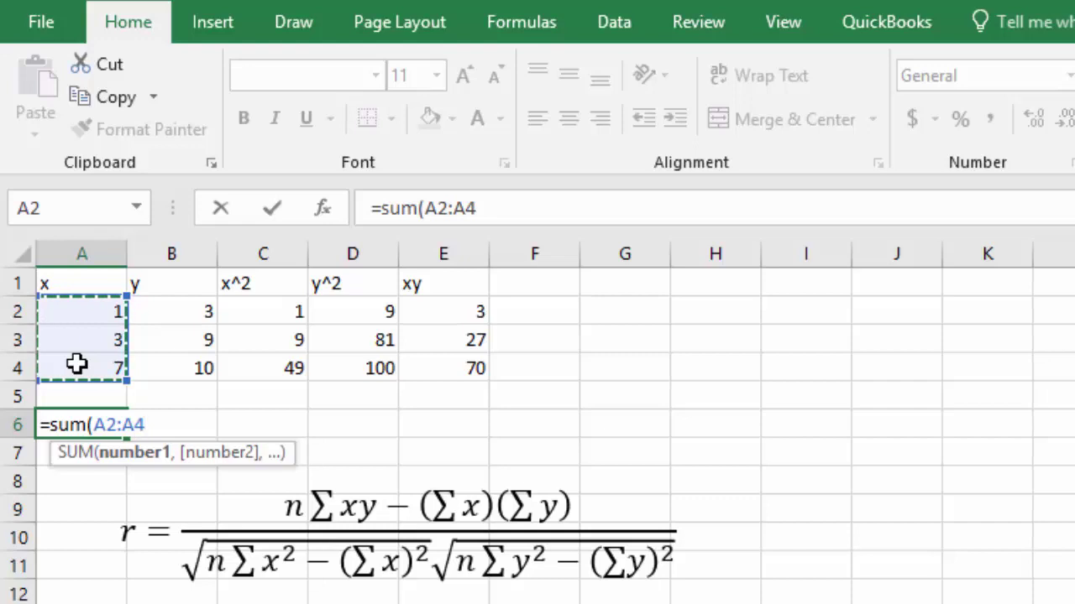
key(Tab)
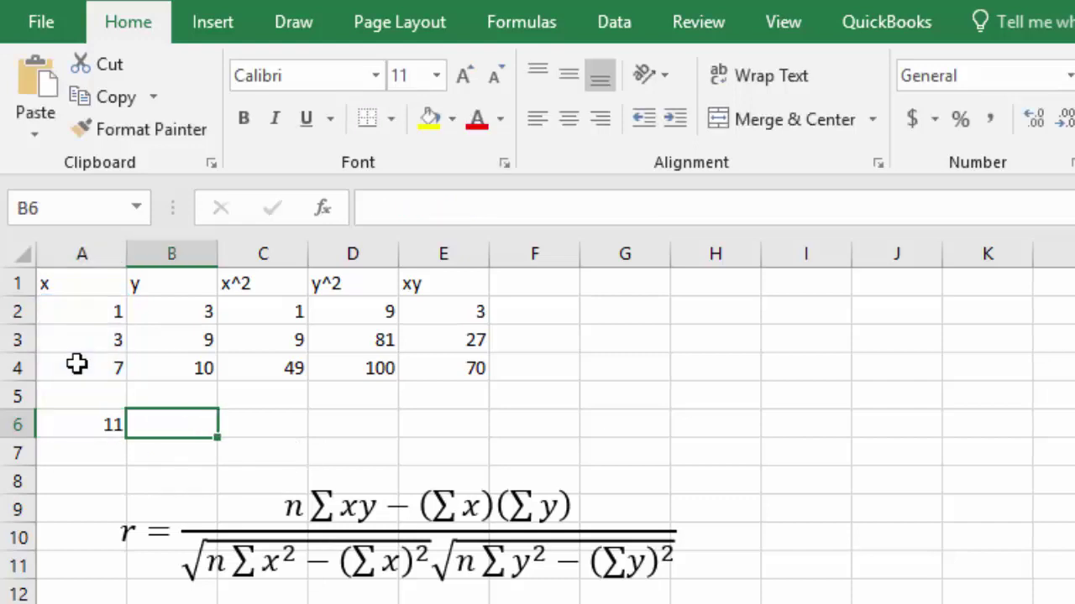
Step: Fill the A6 sum formula across row 6 through column F, and clear the surplus sum in F6
click(76, 423)
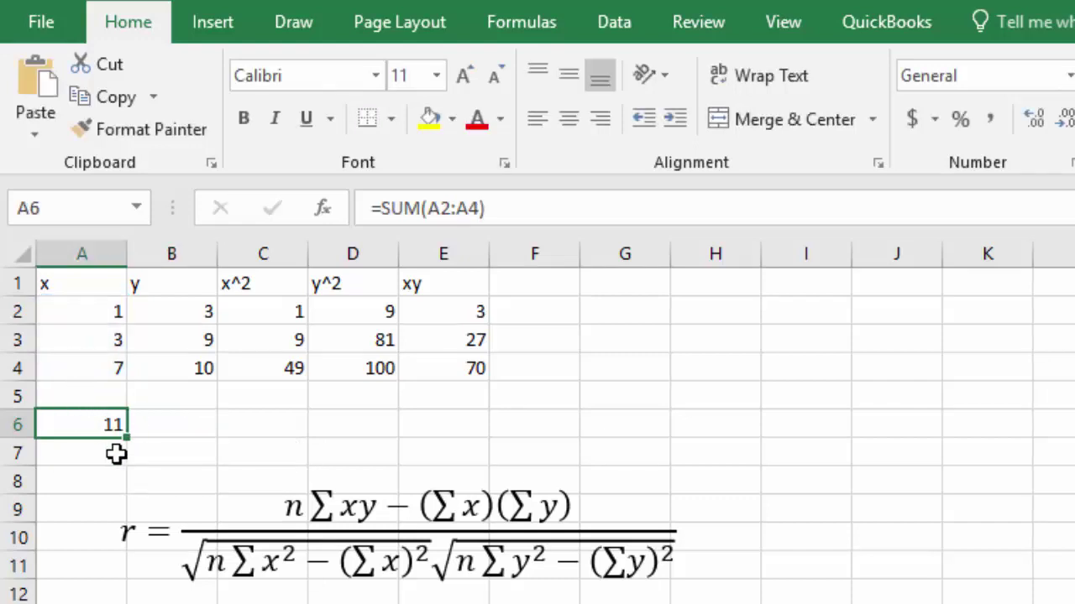
drag(129, 440, 545, 450)
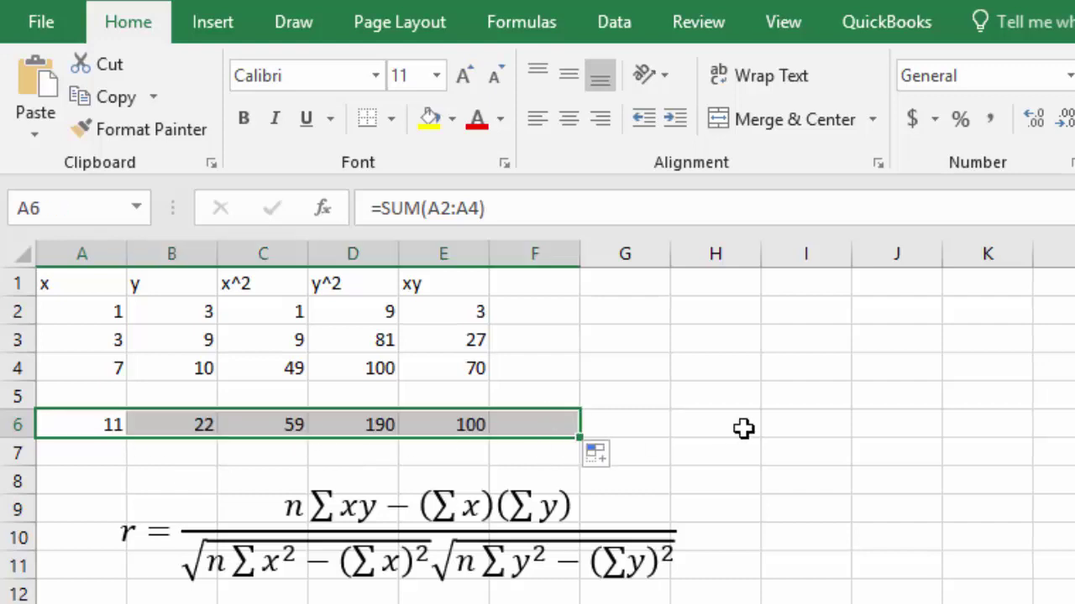
click(534, 425)
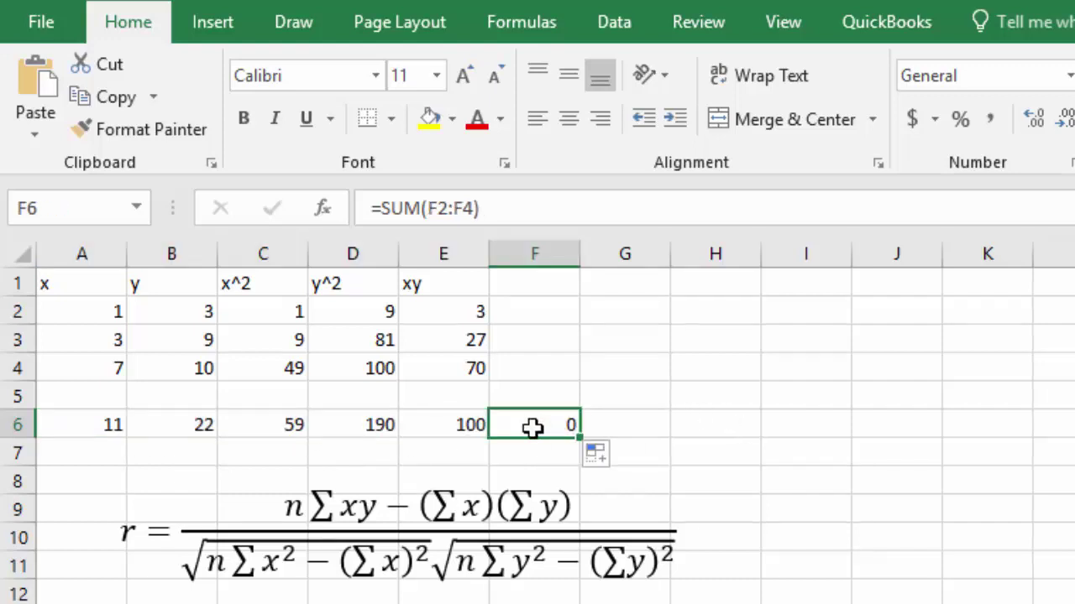
key(Delete)
click(657, 395)
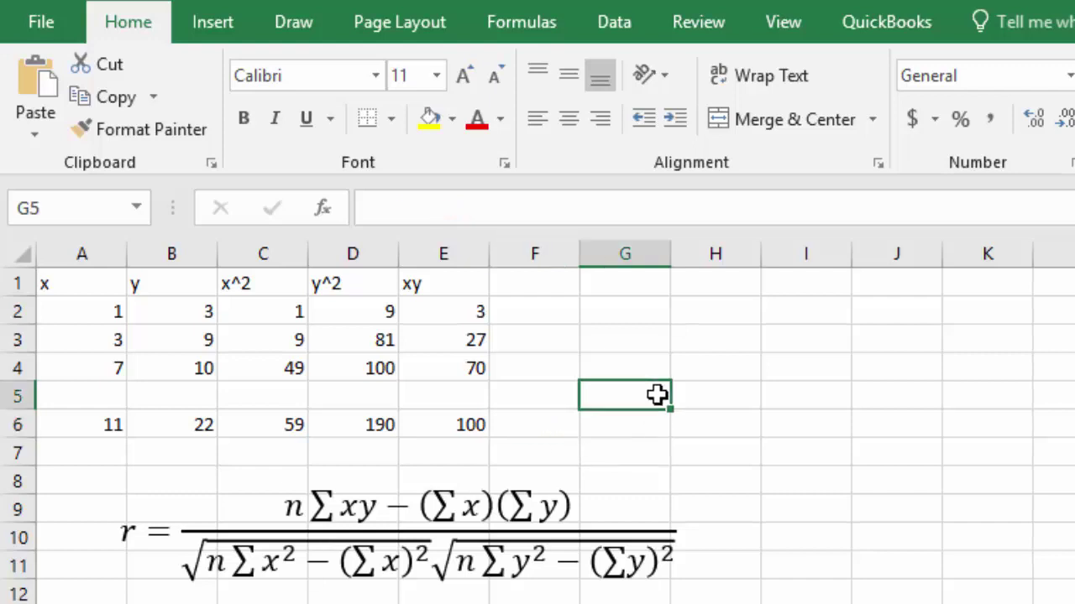
Step: Start the correlation formula in G4 with the numerator =(3*E6-A6*B6)
click(643, 366)
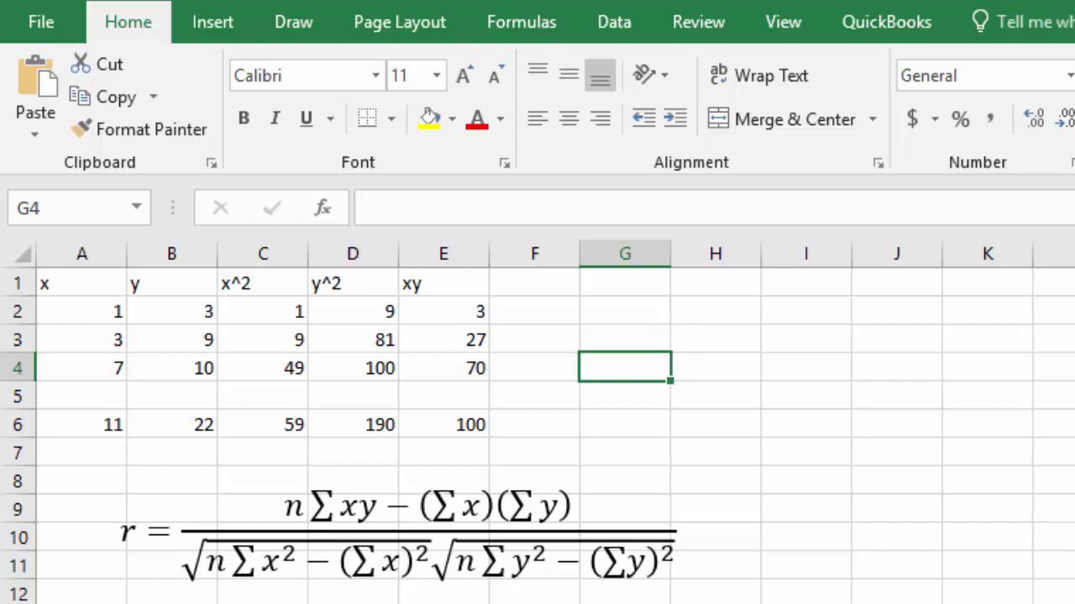
text(=)
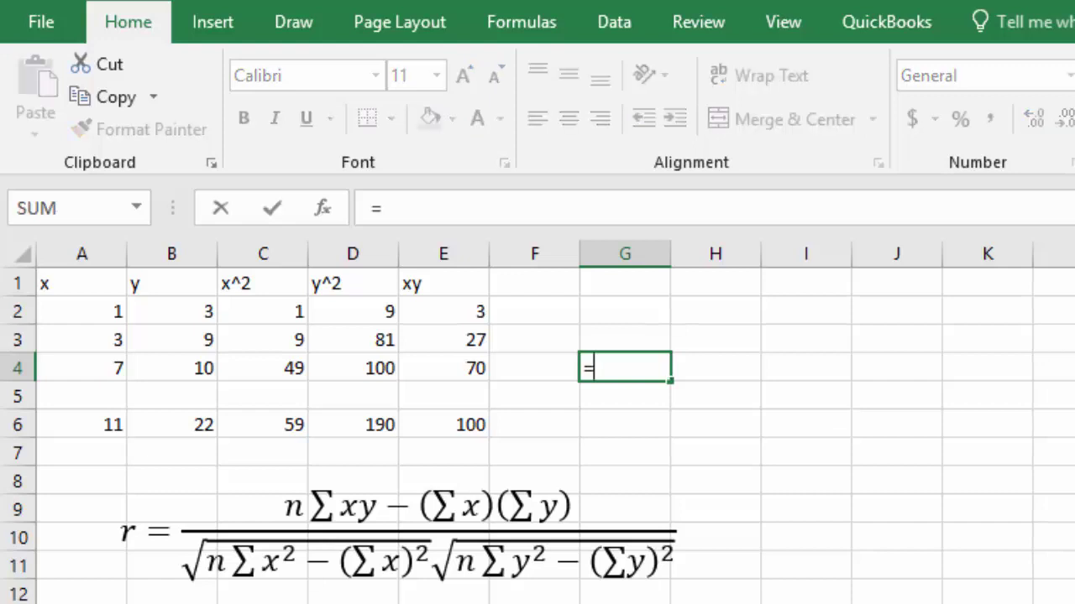
text(()
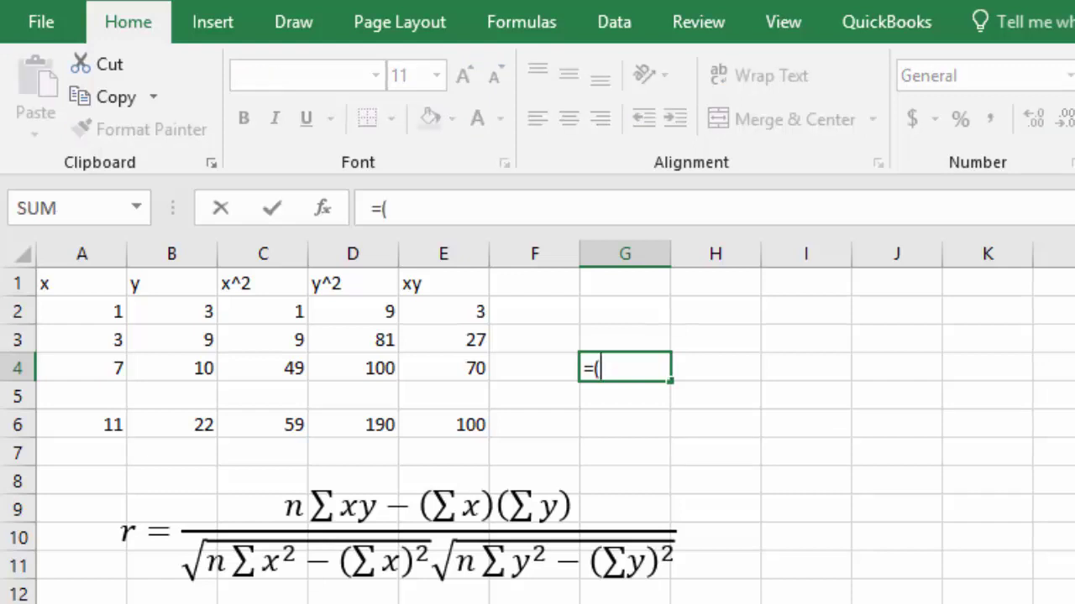
text(3*)
click(446, 417)
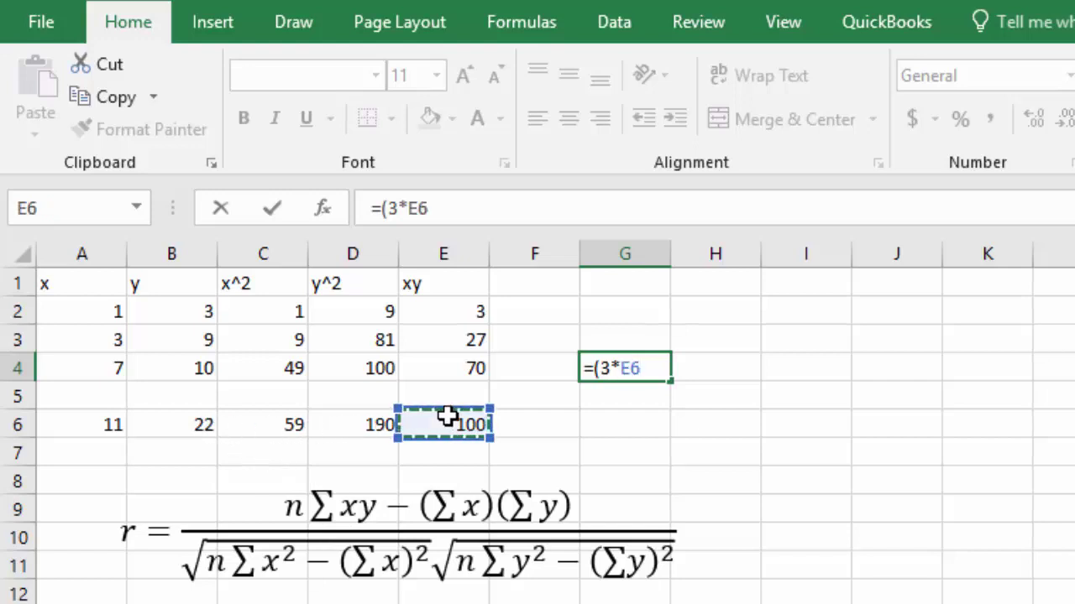
text(-)
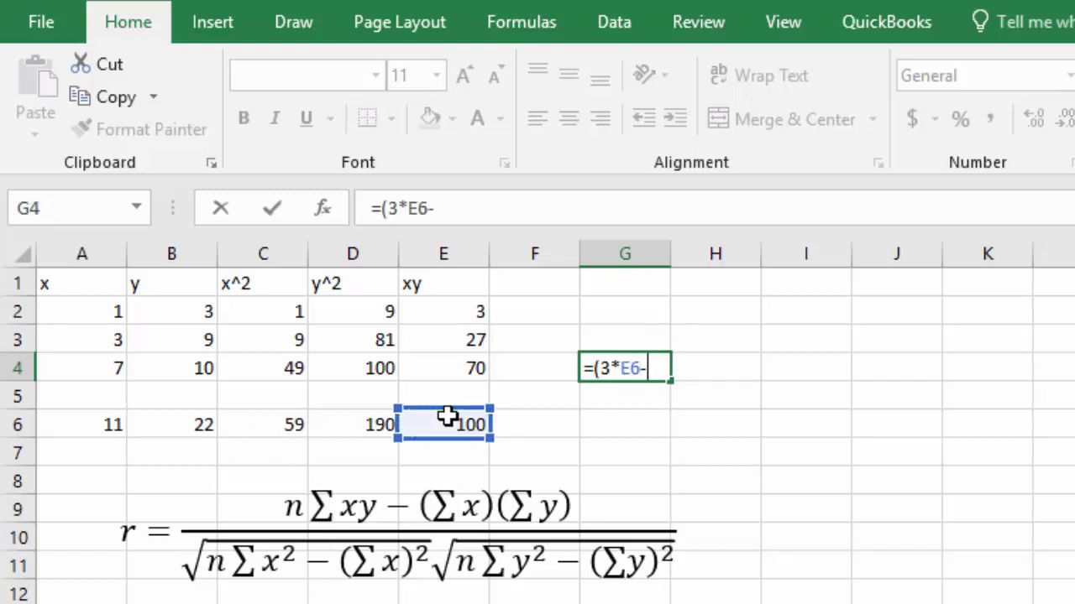
click(90, 426)
text(*)
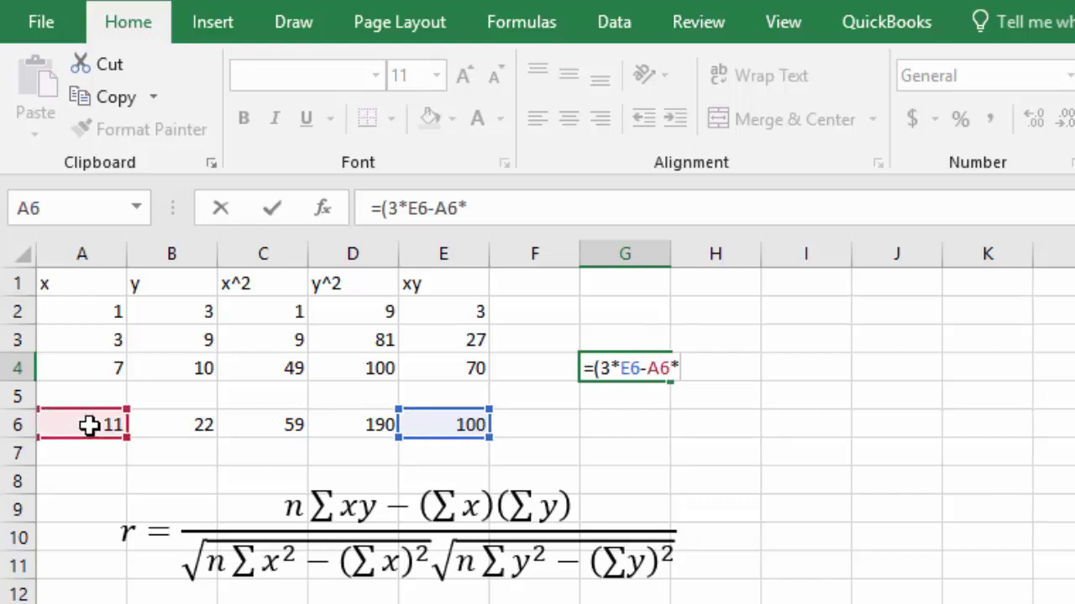
click(172, 425)
text())
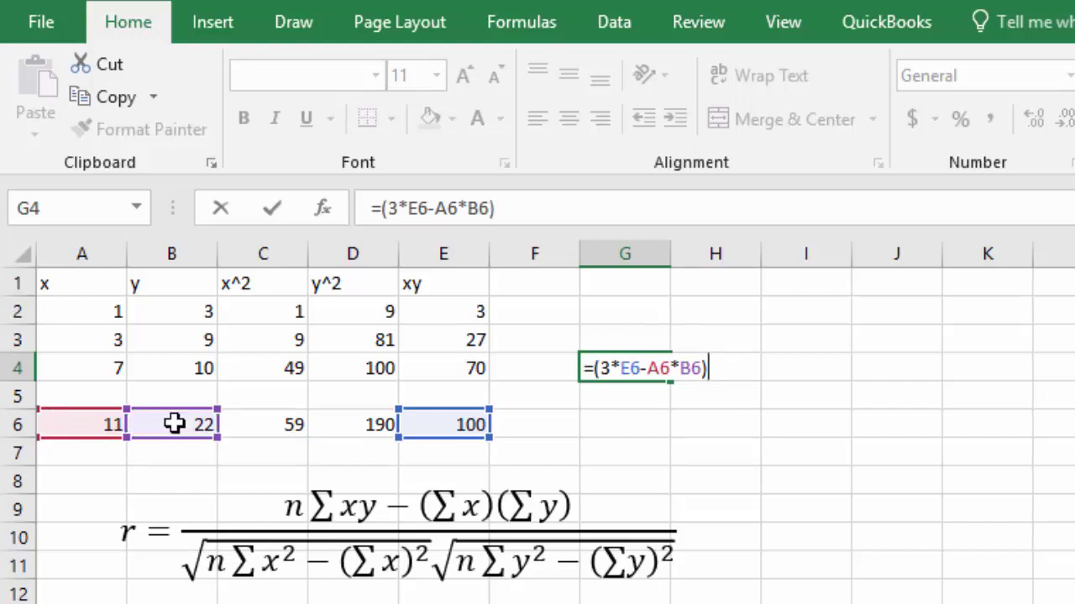
Step: Continue the G4 formula with the denominator's first square root, /(sqrt(3*C6-A6^2)
text(/(sq)
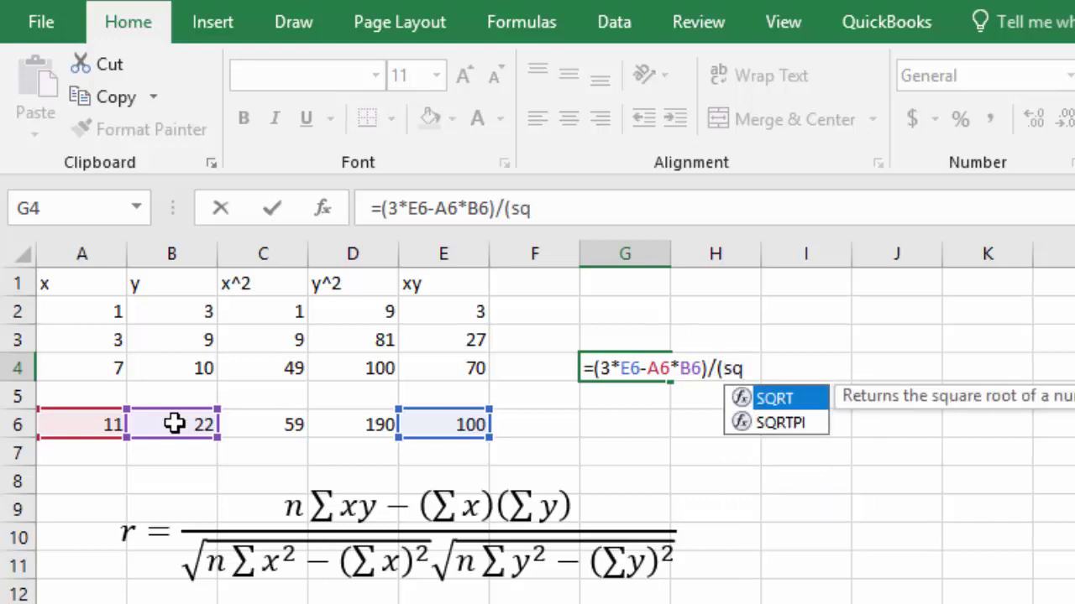
text(rt()
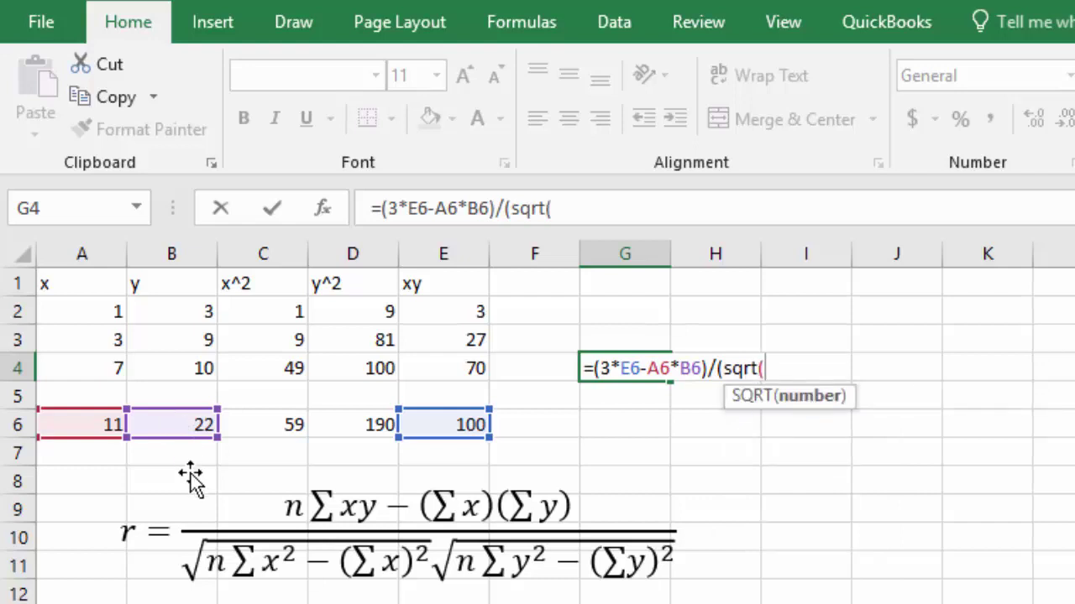
text(3*)
click(261, 426)
text(-)
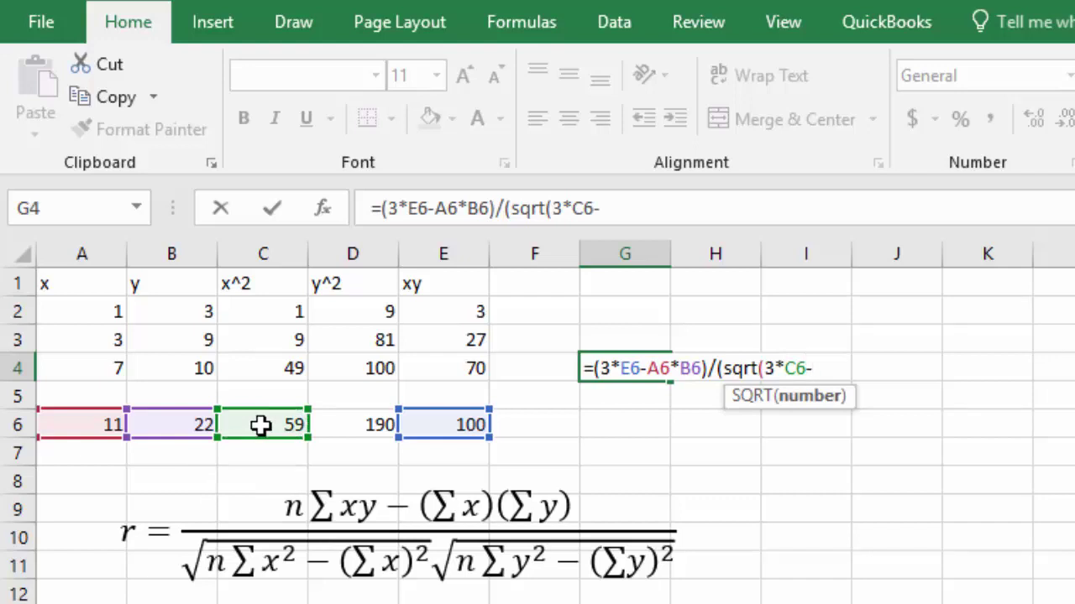
click(75, 423)
text(^2)
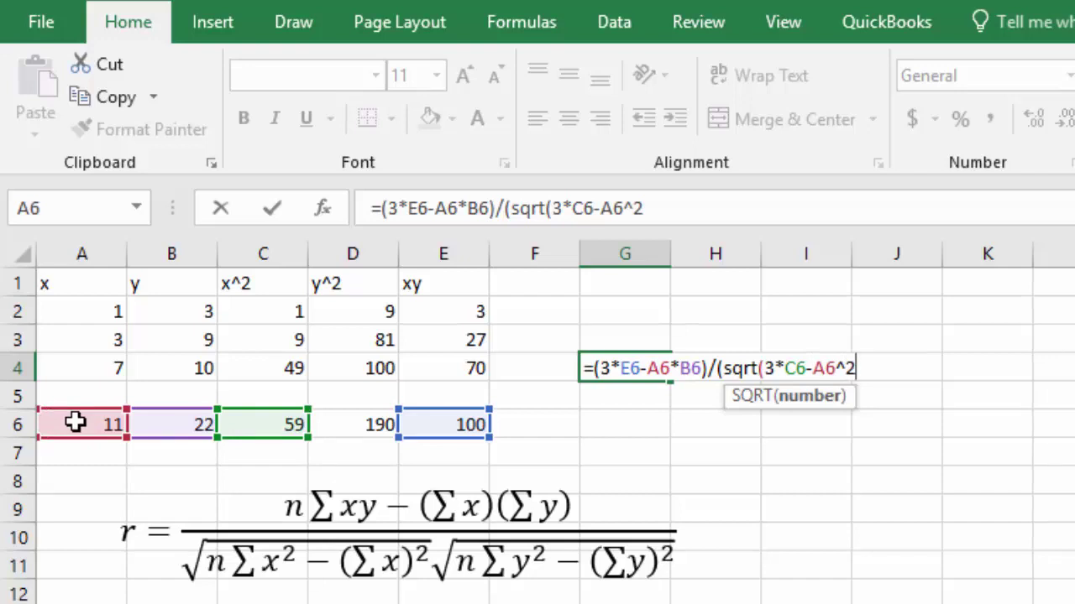
text())
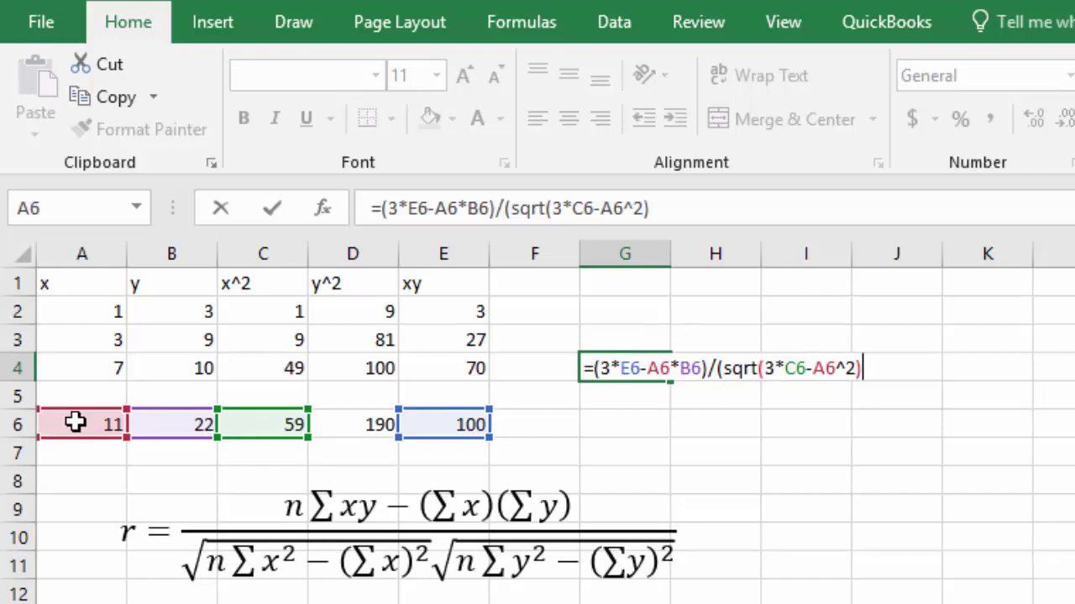
Step: Complete the G4 formula by multiplying the denominator by the second square root, *sqrt(3*D6-B6^2)), and enter it
text(s)
key(BackSpace)
text(*sqrt()
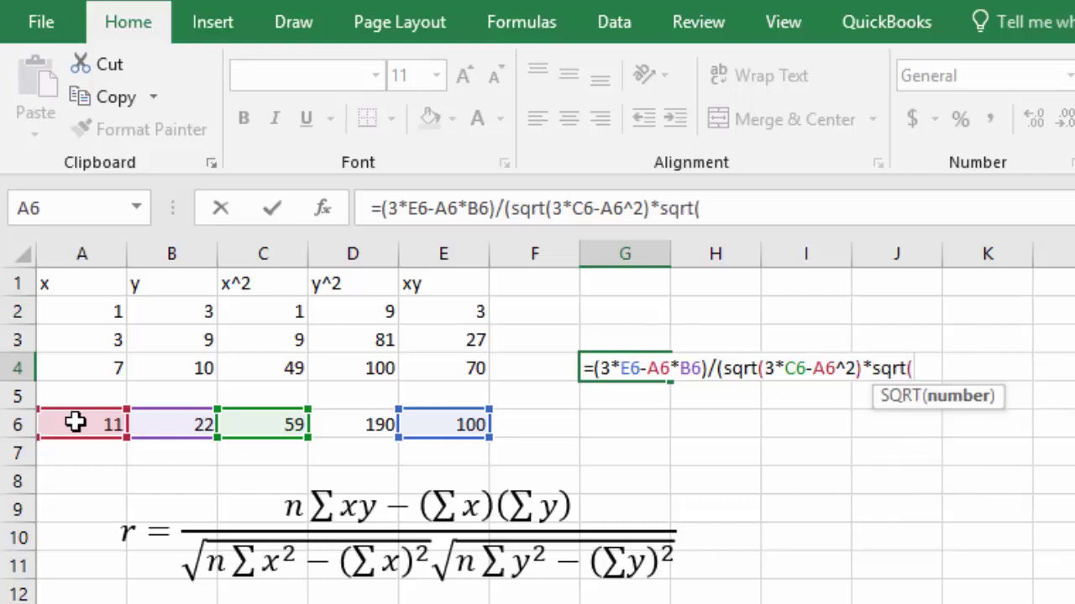
text(3)
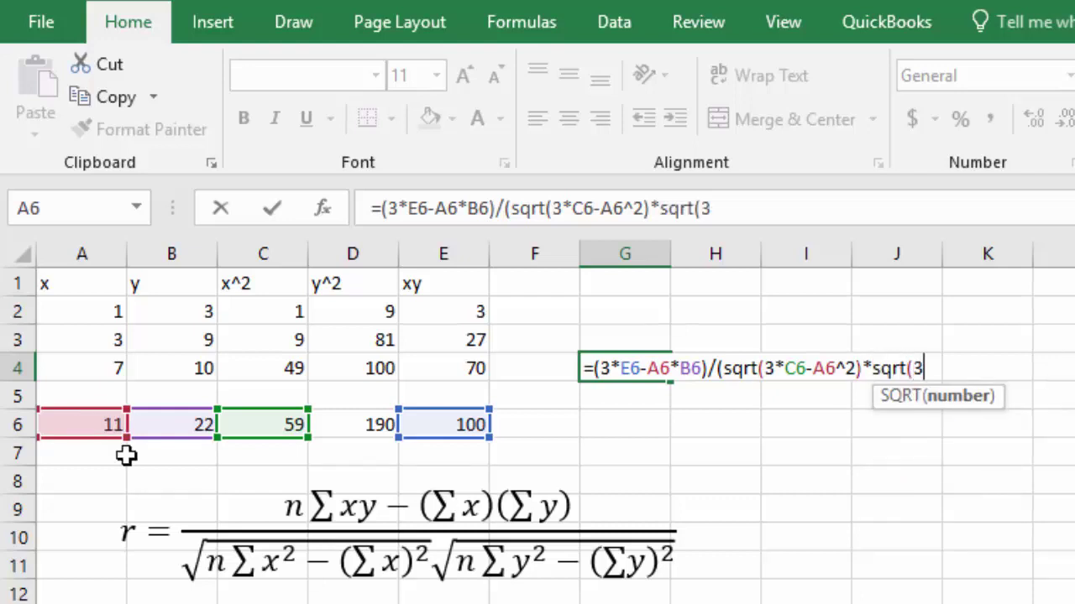
text(*)
click(350, 422)
text(-)
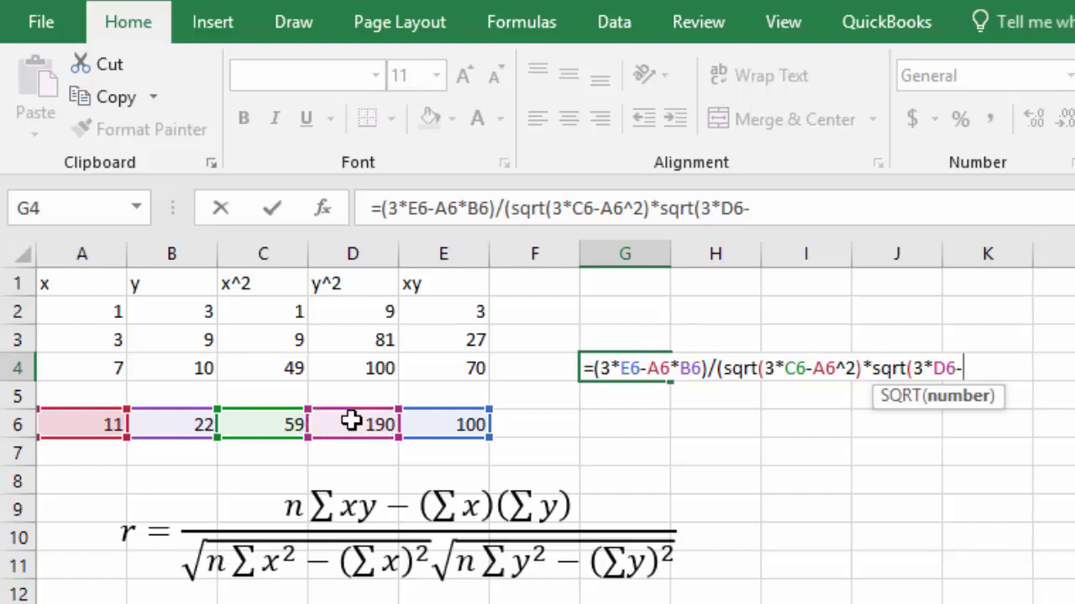
click(184, 426)
text(^2)
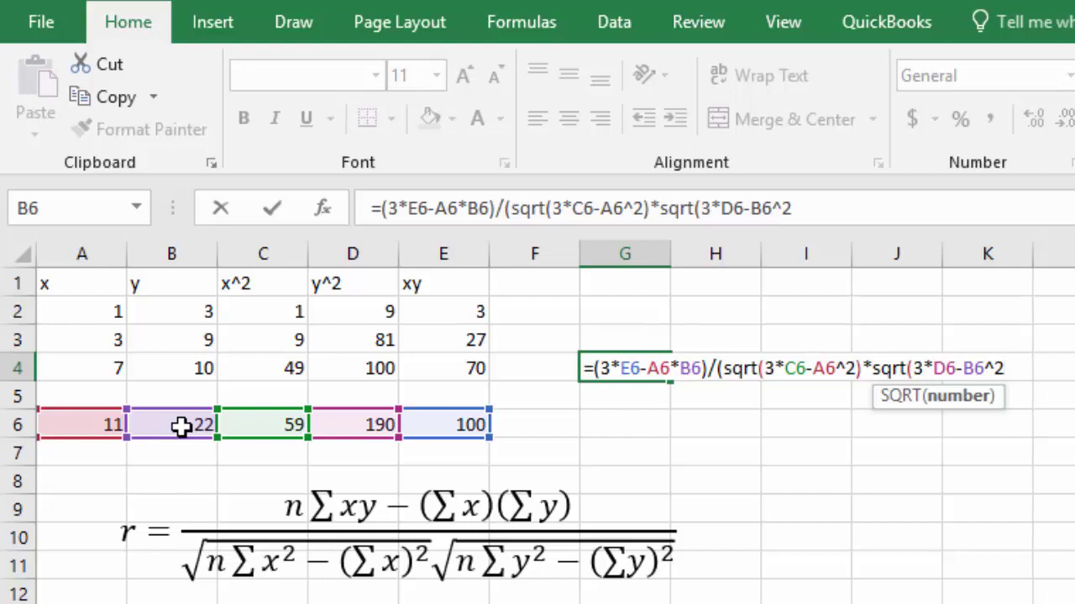
text()))
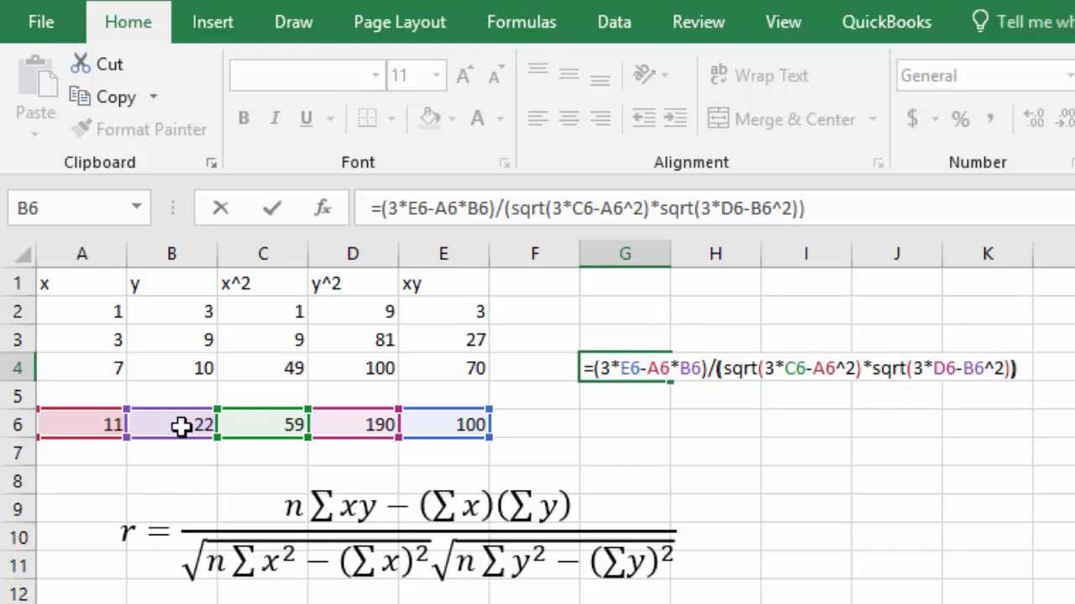
key(Return)
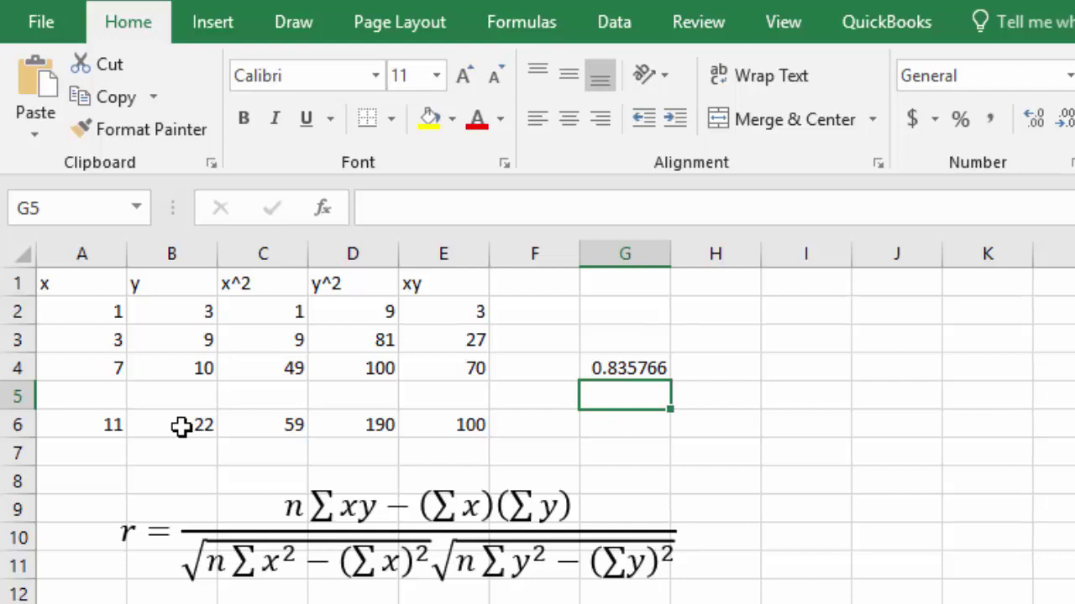
Step: Calculate the correlation of A2:A4 and B2:B4 in cell H6 with the CORREL function
key(Down)
key(Right)
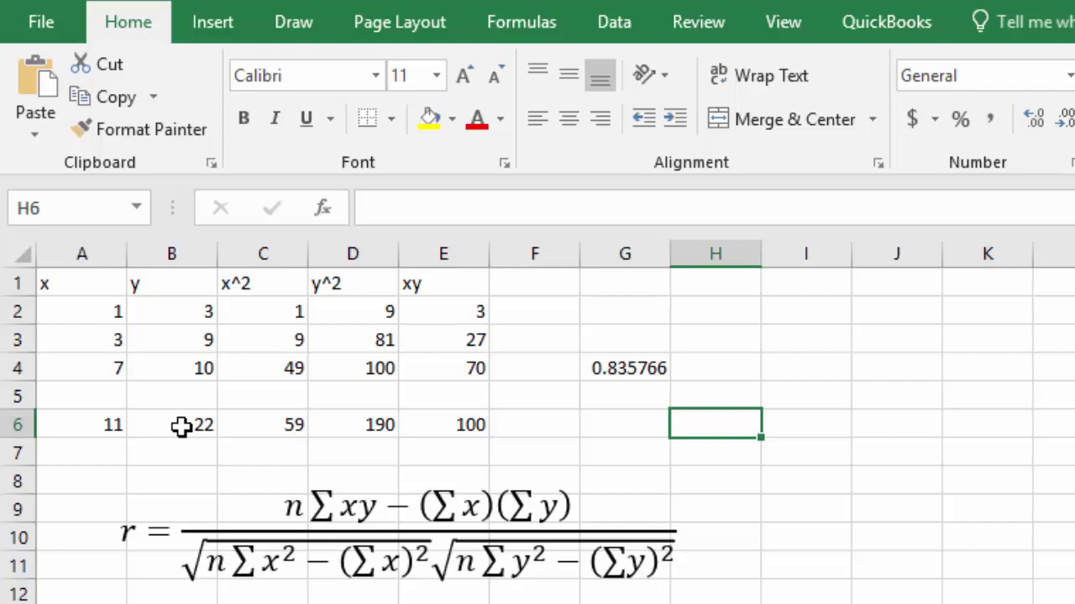
text(=core)
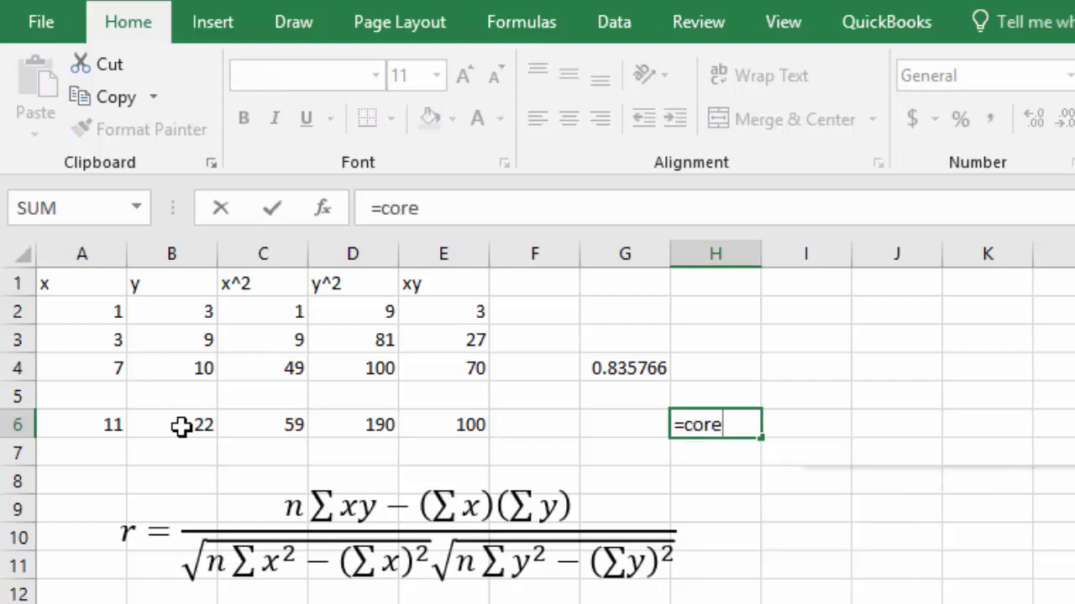
key(BackSpace)
text(rel()
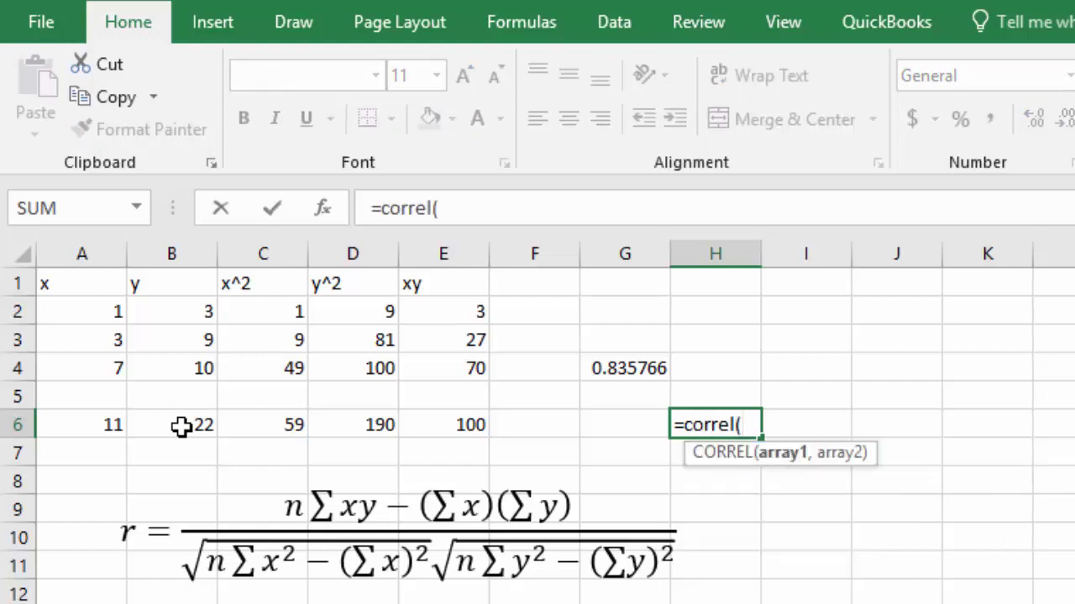
drag(103, 311, 92, 366)
text(,)
click(160, 307)
drag(159, 326, 156, 367)
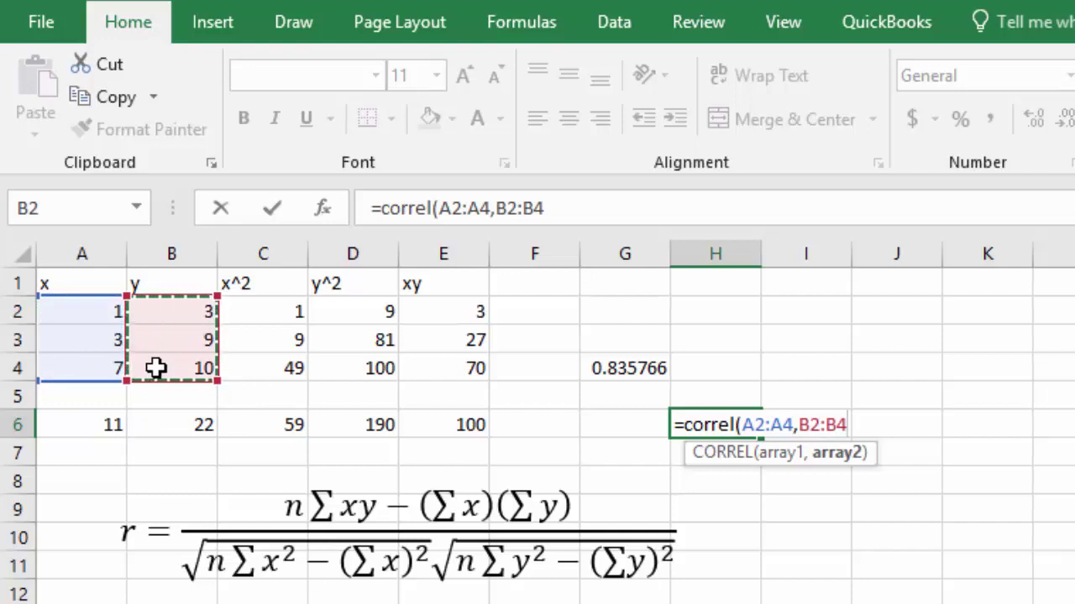
key(Return)
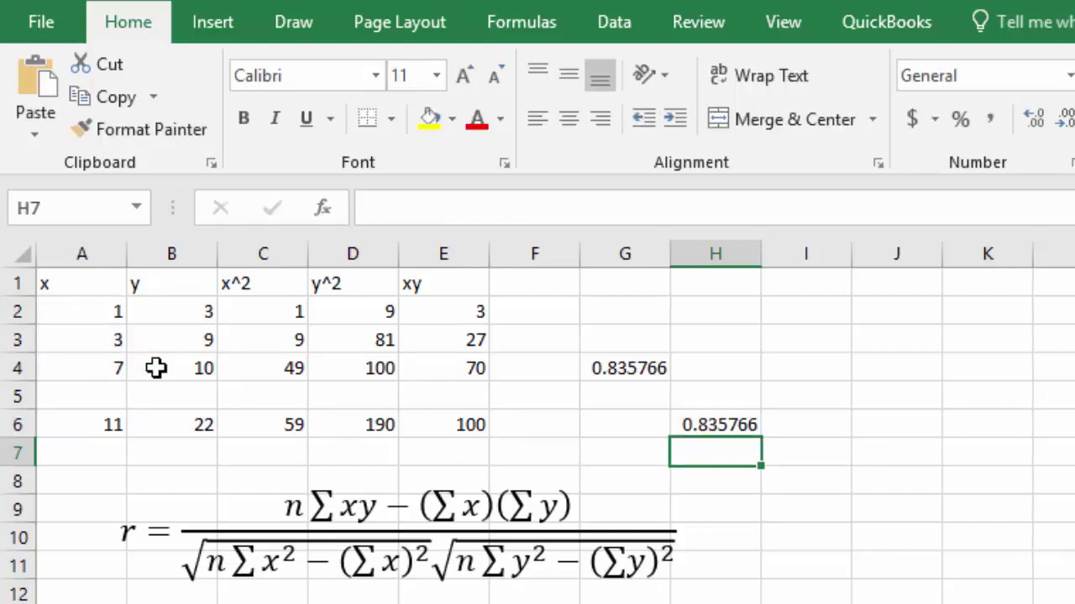